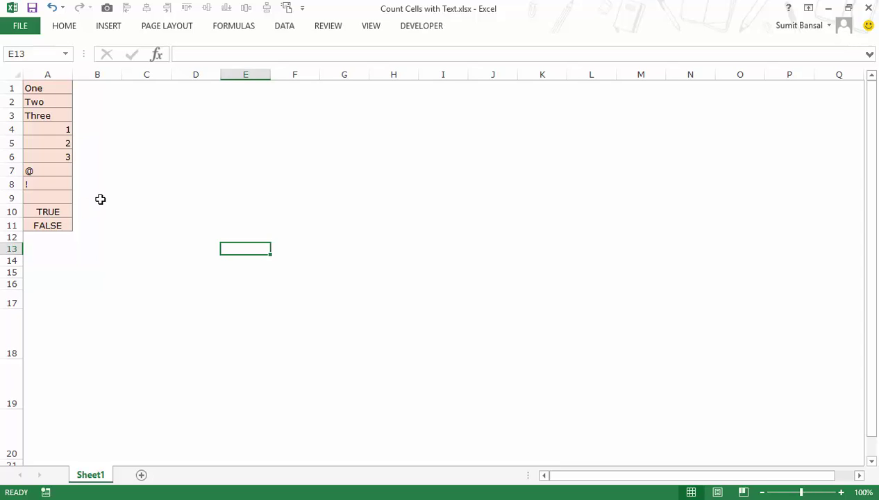
Step: Inspect the content of the blank-looking cell A9
{"action": "left_click", "coordinate": [102, 198]}
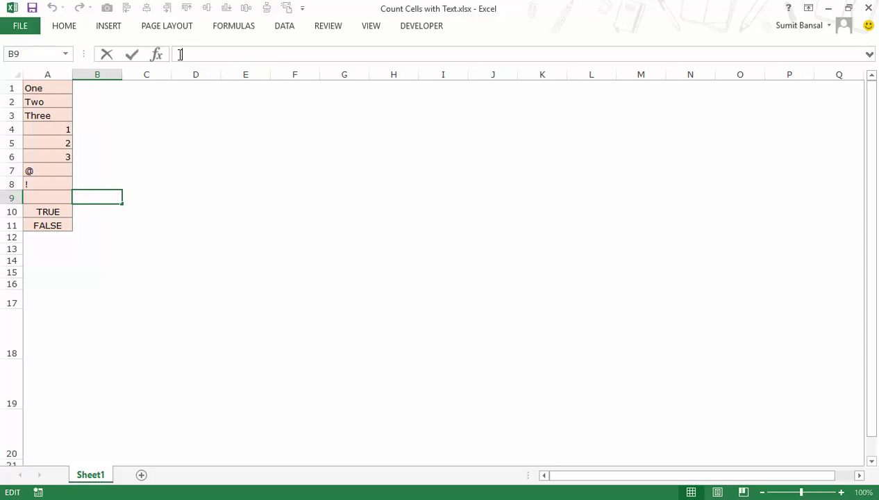
{"action": "left_click", "coordinate": [67, 198]}
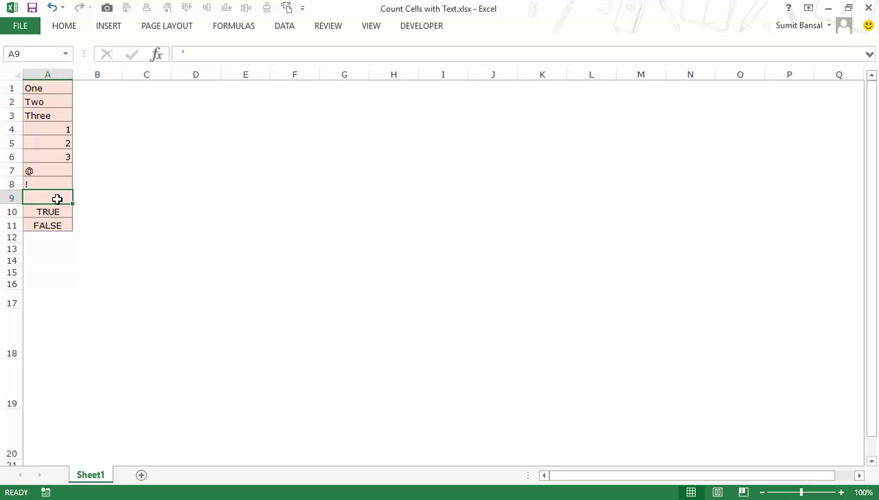
{"action": "left_click", "coordinate": [190, 54]}
{"action": "left_click", "coordinate": [190, 53]}
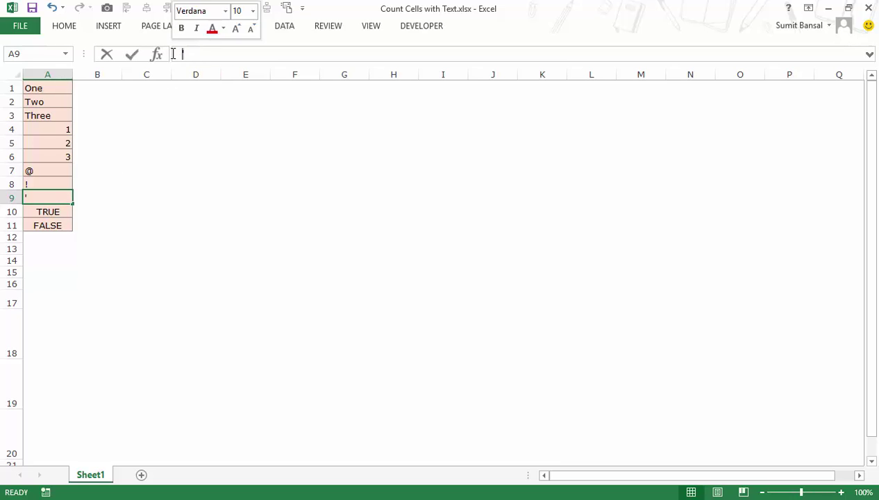
{"action": "key", "text": "Escape"}
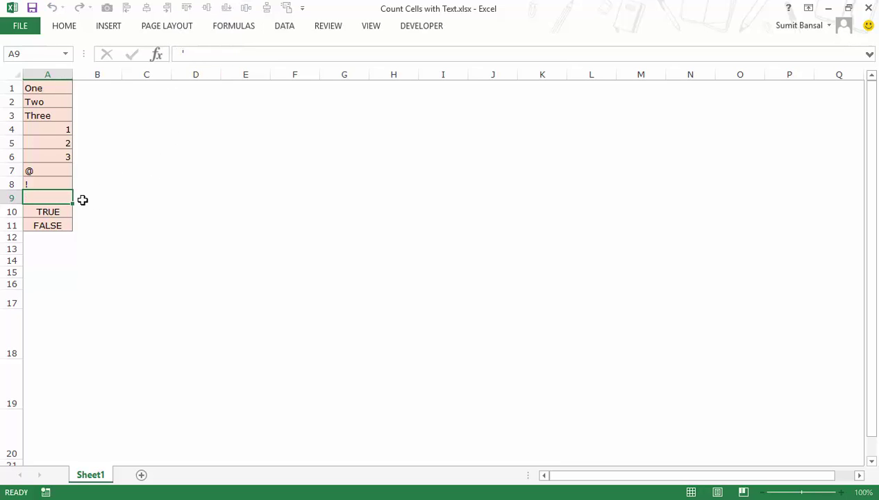
Step: Enter 123 as text in cell C1 using a leading apostrophe
{"action": "left_click", "coordinate": [113, 88]}
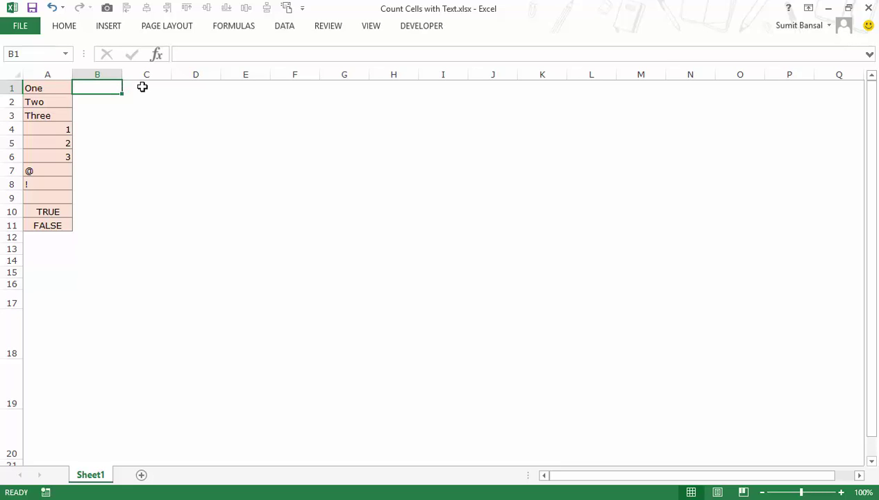
{"action": "left_click", "coordinate": [145, 86]}
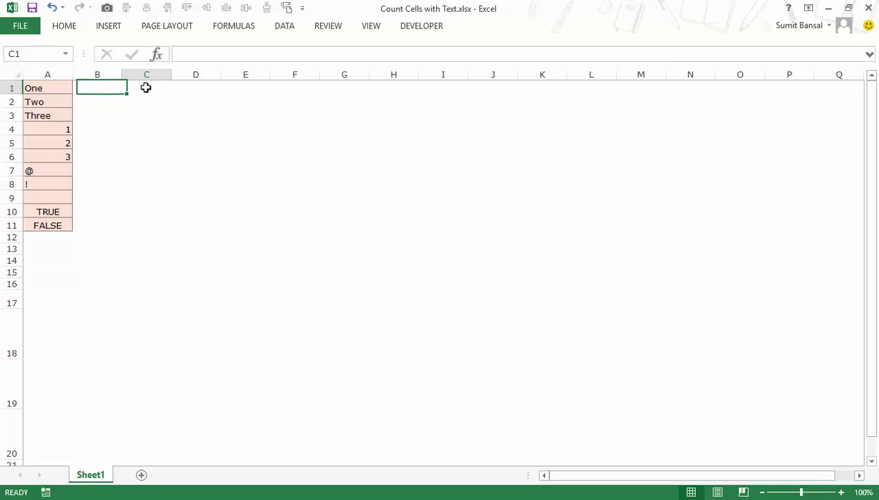
{"action": "type", "text": "'"}
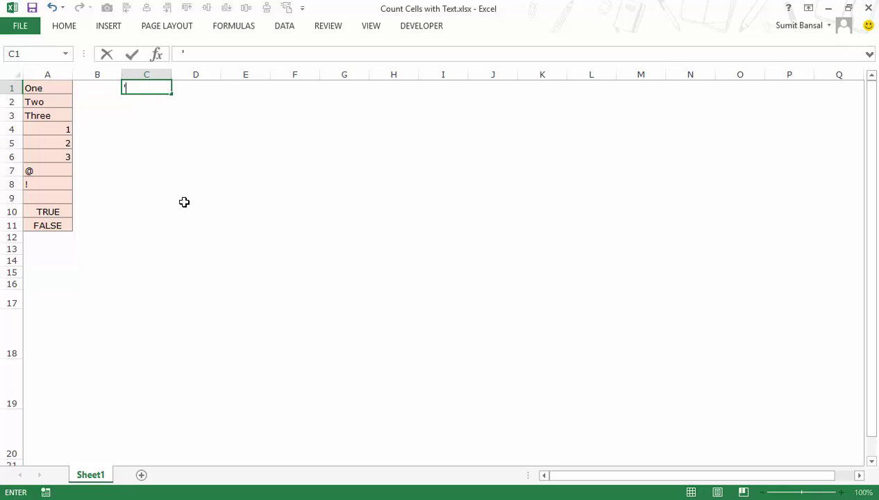
{"action": "type", "text": "123"}
{"action": "key", "text": "Return"}
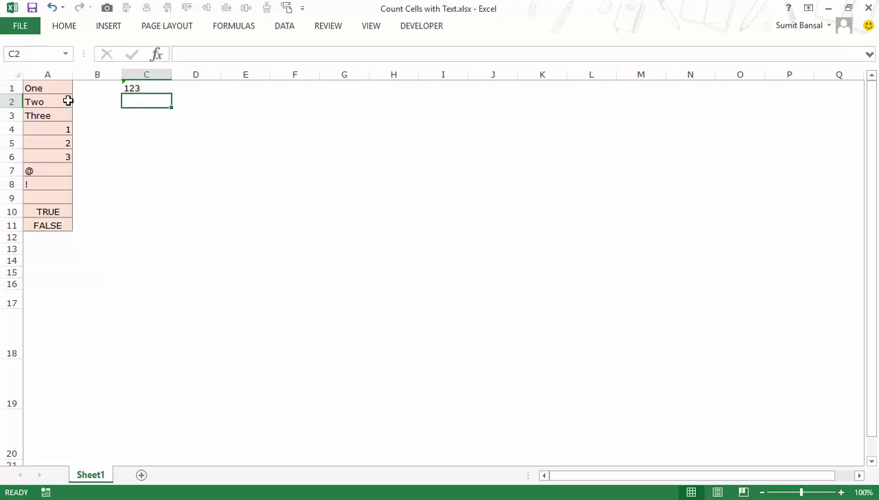
Step: Remove the leading apostrophe from the entry in cell C1 so it is stored as a number
{"action": "left_click", "coordinate": [132, 88]}
{"action": "key", "text": "F2"}
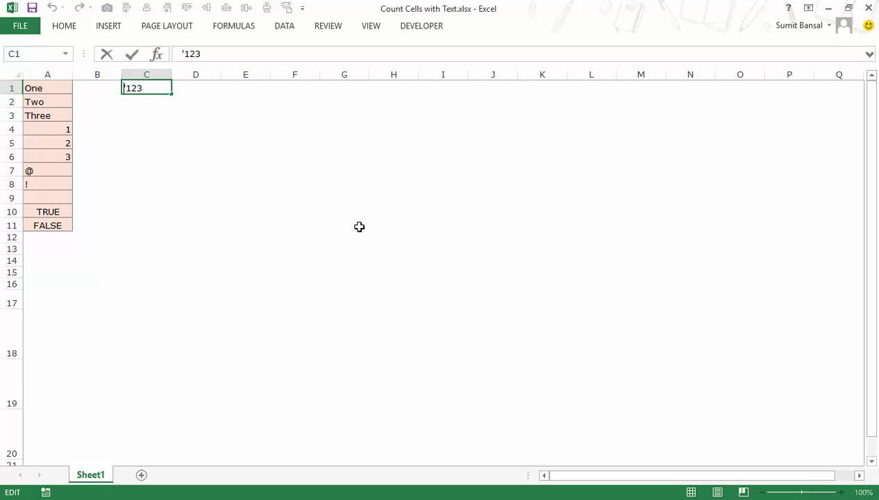
{"action": "key", "text": "Delete"}
{"action": "key", "text": "Return"}
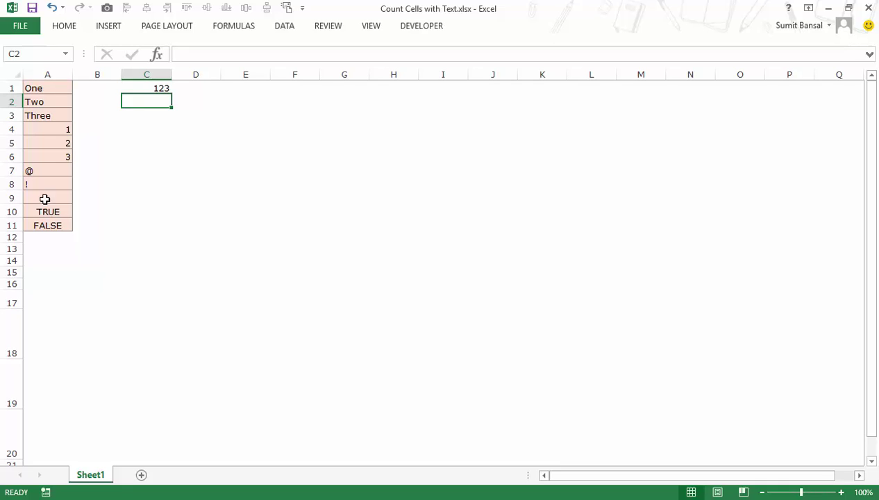
Step: Enter the empty-string formula ="" in cell B9
{"action": "left_click", "coordinate": [45, 200]}
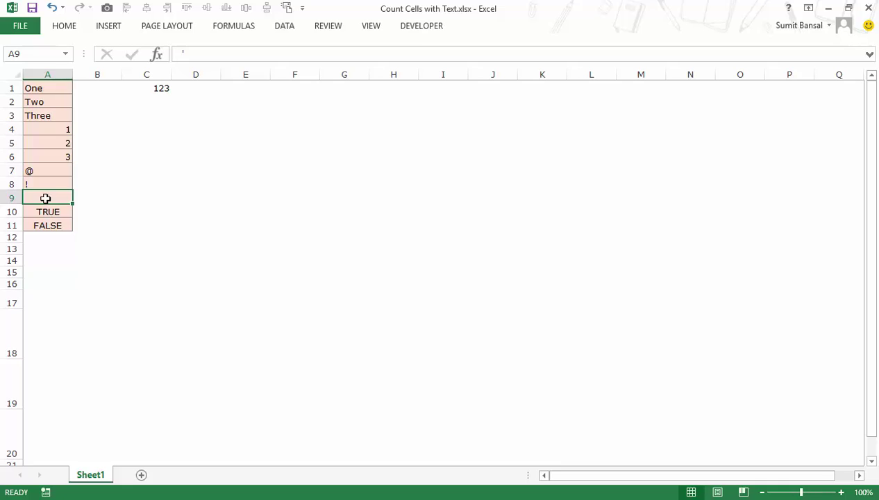
{"action": "left_click", "coordinate": [84, 193]}
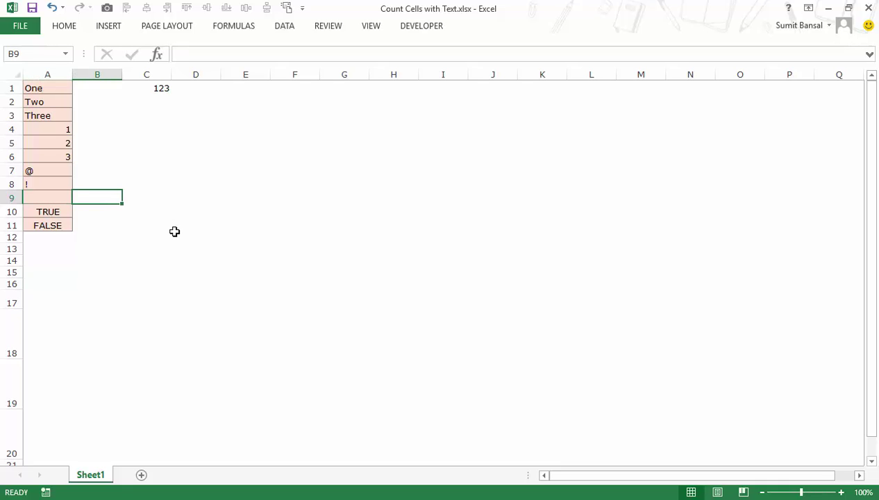
{"action": "type", "text": "=\"\""}
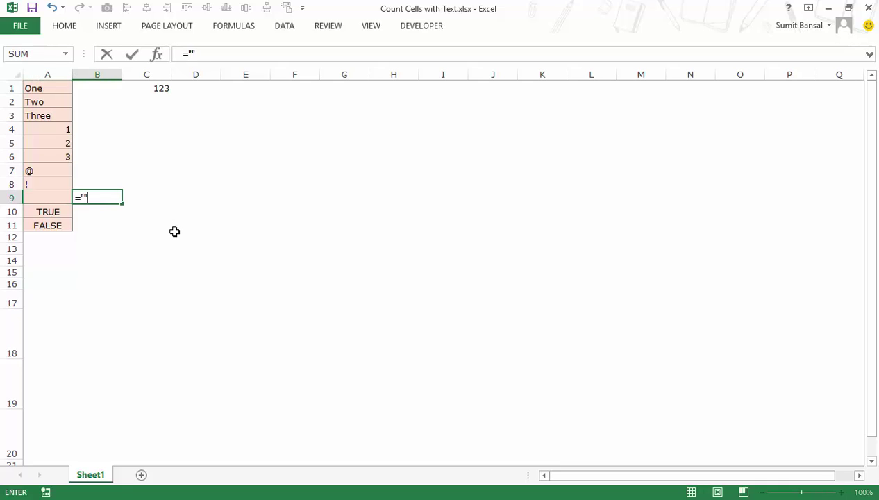
{"action": "key", "text": "ctrl+Return"}
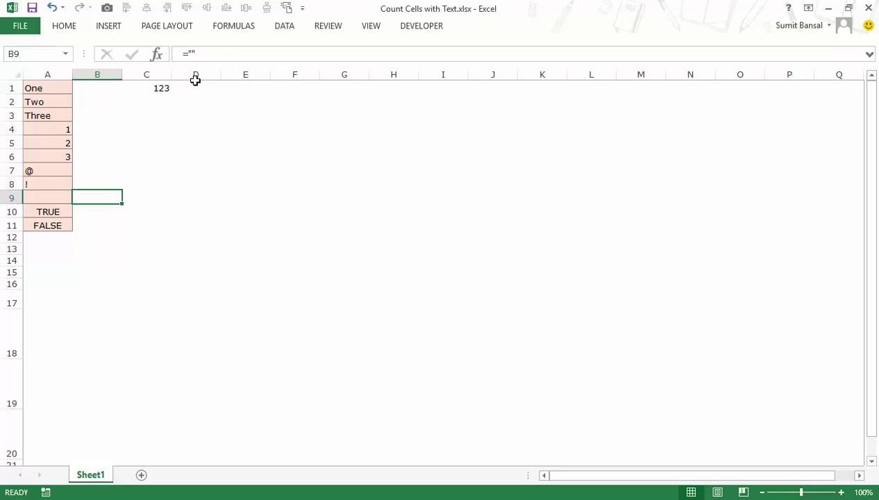
Step: Clear the empty-string formula from B9 and the number from C1
{"action": "left_click_drag", "start_coordinate": [196, 55], "coordinate": [182, 54]}
{"action": "key", "text": "BackSpace"}
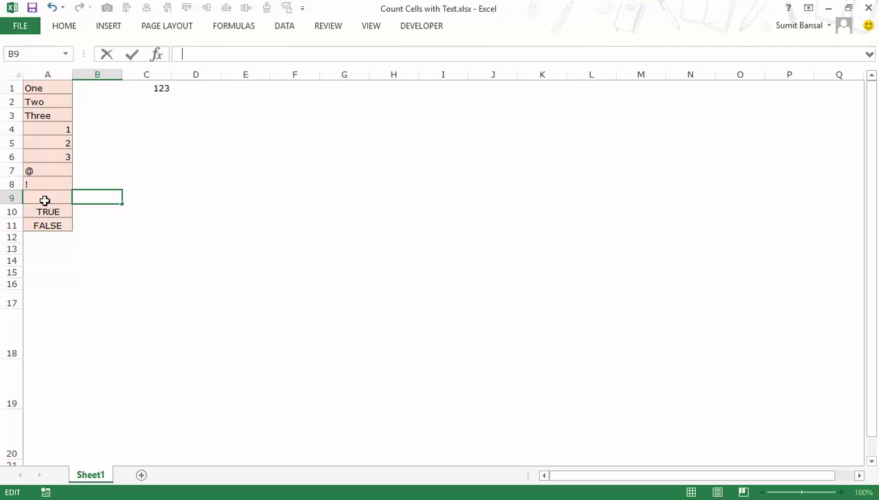
{"action": "left_click", "coordinate": [161, 90]}
{"action": "key", "text": "Delete"}
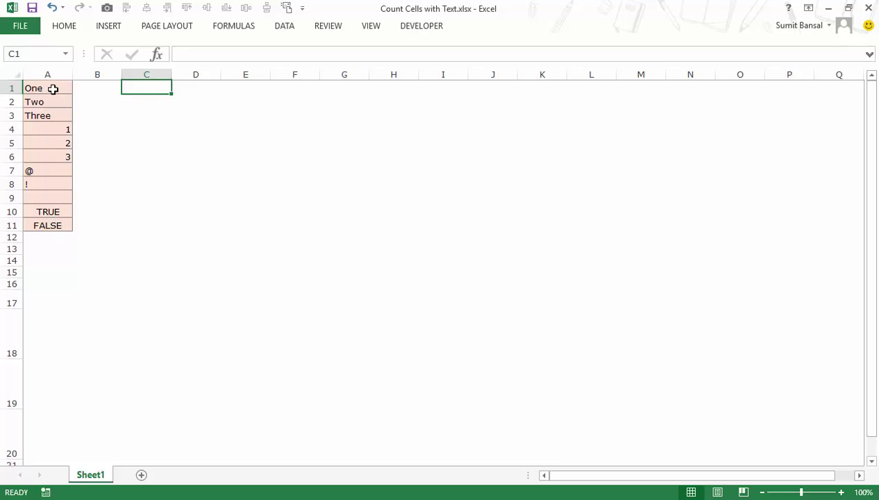
{"action": "left_click", "coordinate": [154, 102]}
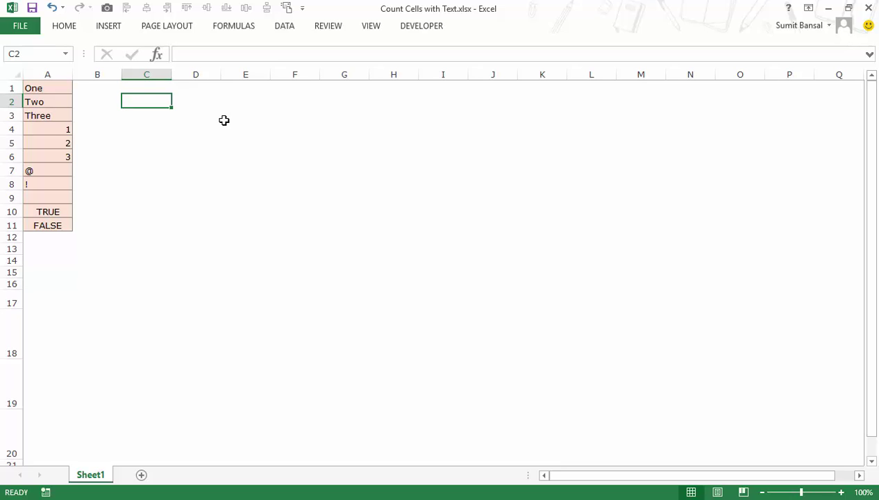
{"action": "type", "text": "=counti"}
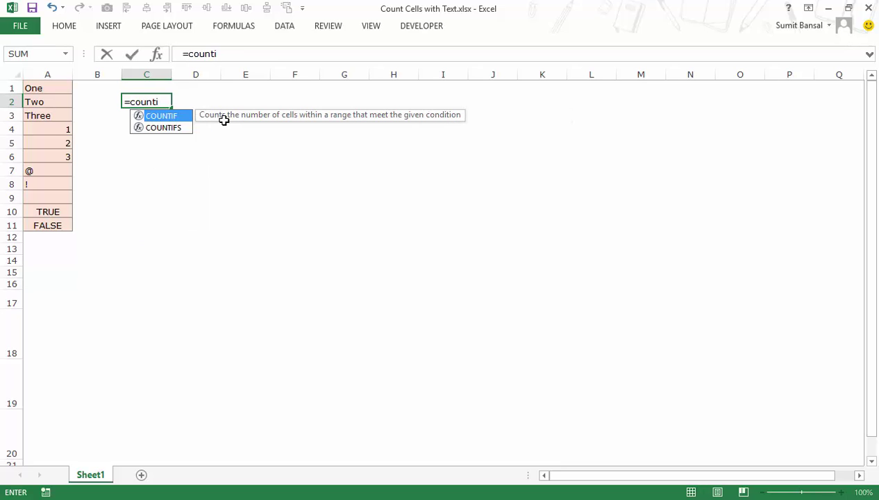
{"action": "key", "text": "Tab"}
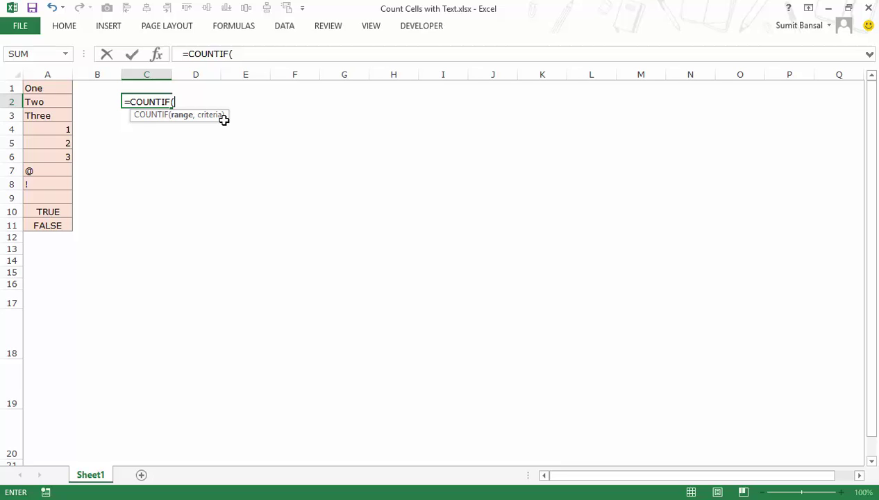
{"action": "left_click_drag", "start_coordinate": [28, 88], "coordinate": [38, 226]}
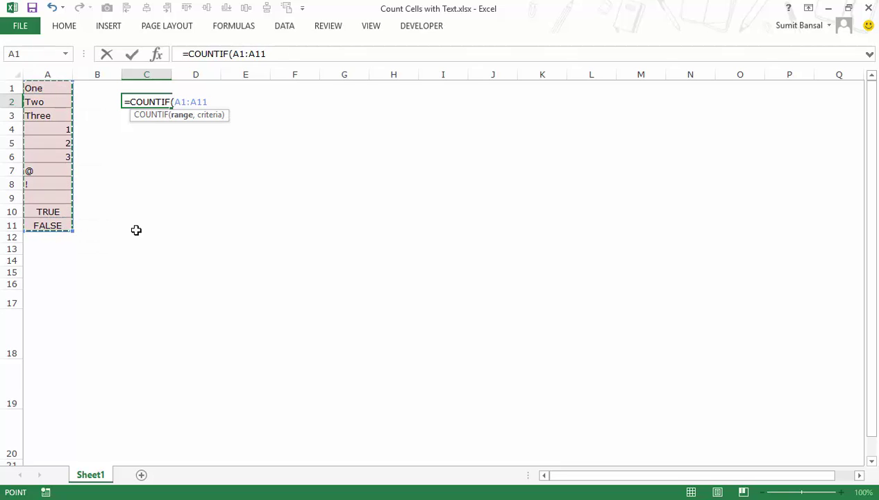
{"action": "key", "text": "F4"}
{"action": "type", "text": ","}
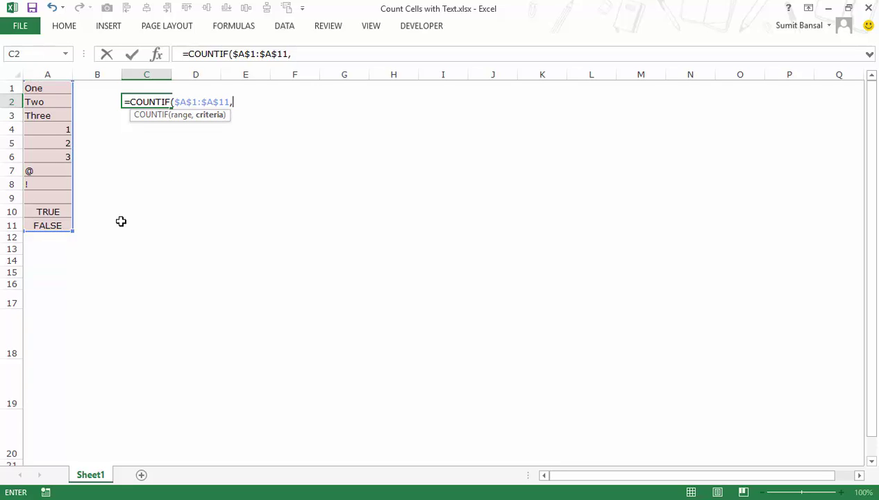
{"action": "type", "text": "\"*\")"}
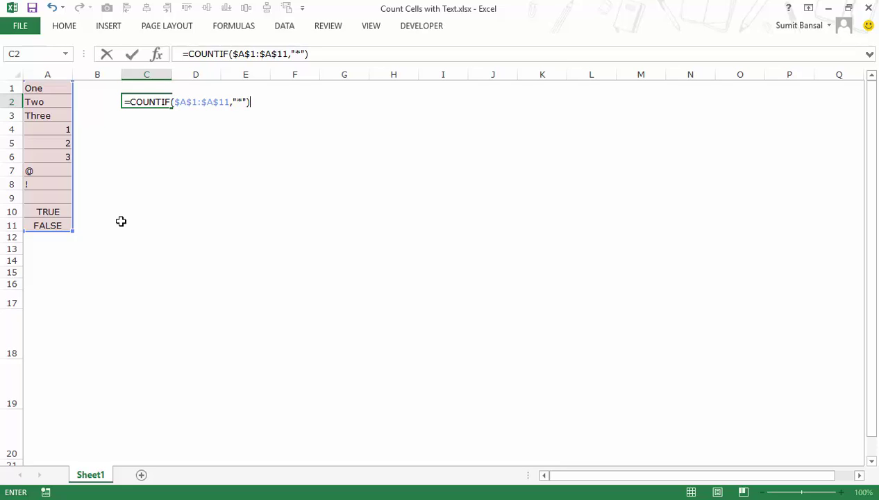
{"action": "key", "text": "Escape"}
Step: List the wildcard characters *, ? and ~ in cells D1, D2 and D3
{"action": "left_click", "coordinate": [196, 86]}
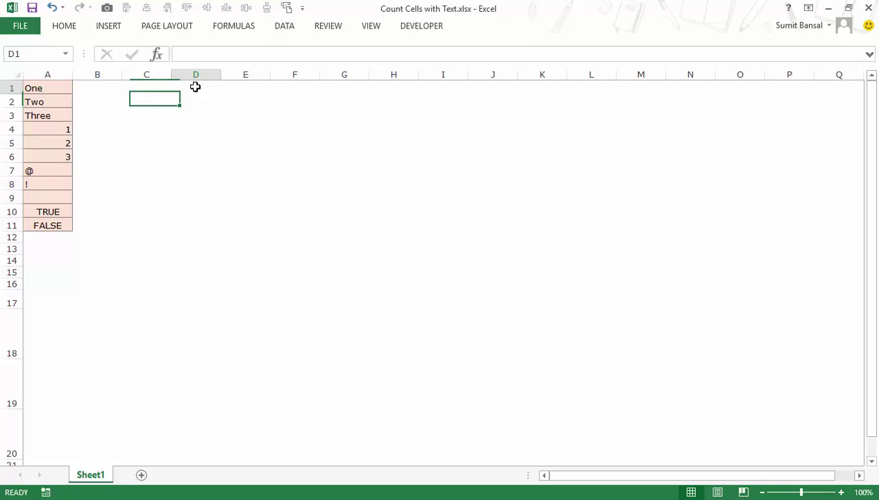
{"action": "type", "text": "*"}
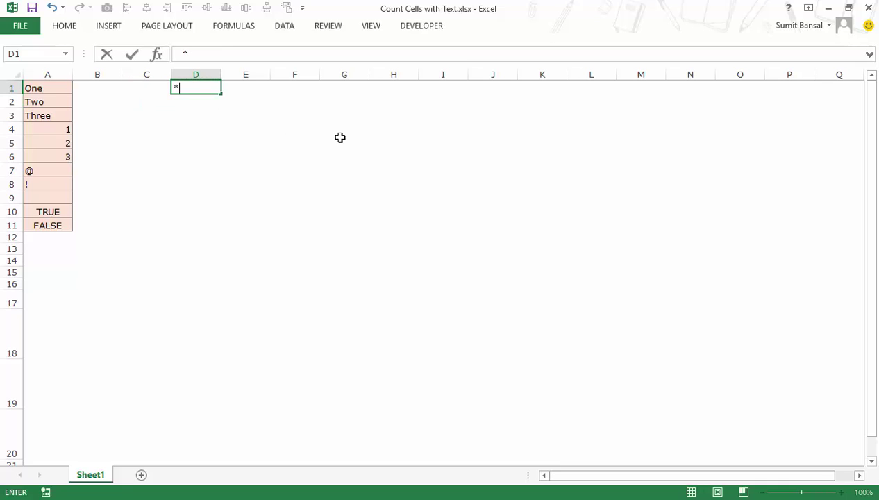
{"action": "key", "text": "Return"}
{"action": "type", "text": "?"}
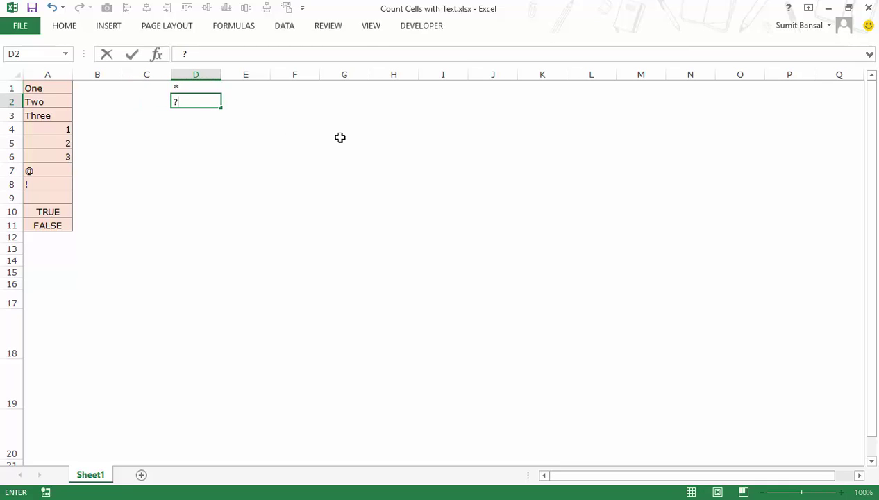
{"action": "key", "text": "Return"}
{"action": "type", "text": "~"}
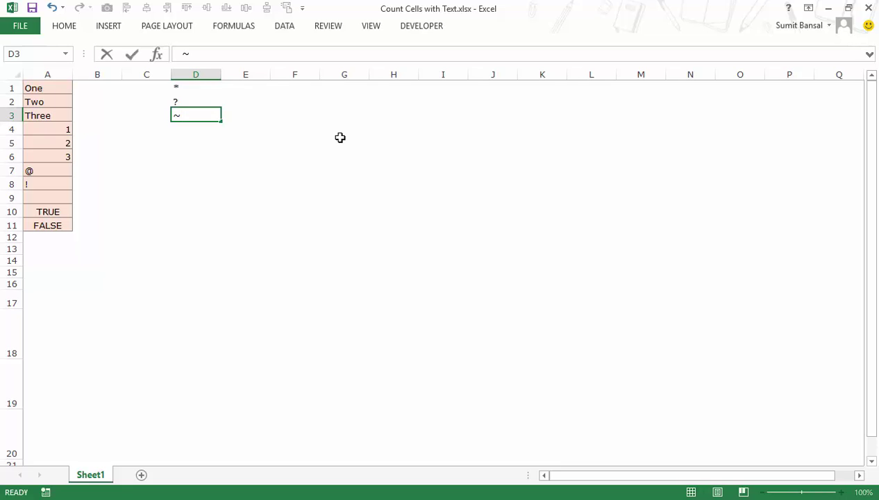
{"action": "key", "text": "Up"}
{"action": "key", "text": "Up"}
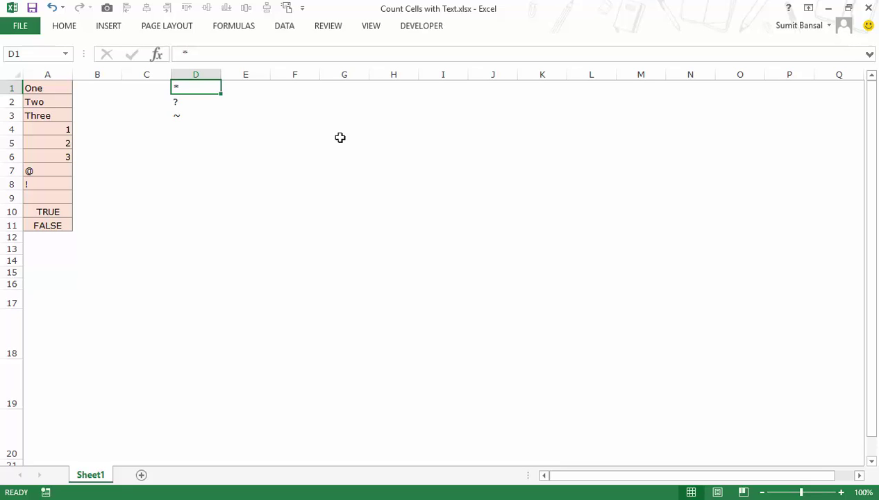
{"action": "left_click", "coordinate": [189, 99]}
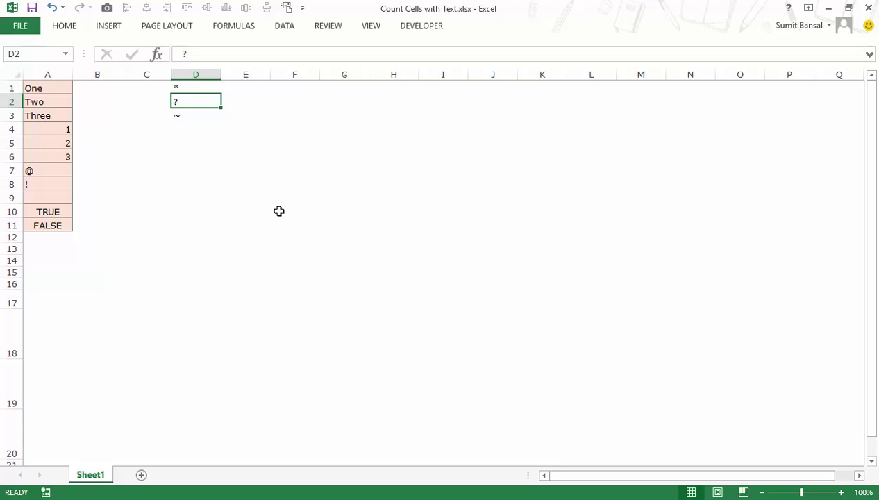
{"action": "key", "text": "Down"}
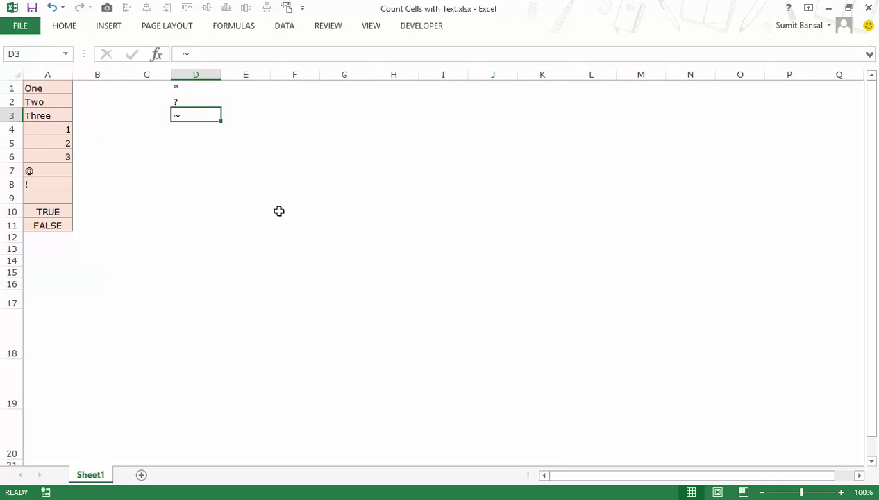
Step: Delete the wildcard characters from cells D1:D3
{"action": "key", "text": "Down"}
{"action": "key", "text": "Up"}
{"action": "key", "text": "Up"}
{"action": "key", "text": "Up"}
{"action": "key", "text": "shift+Down"}
{"action": "key", "text": "shift+Down"}
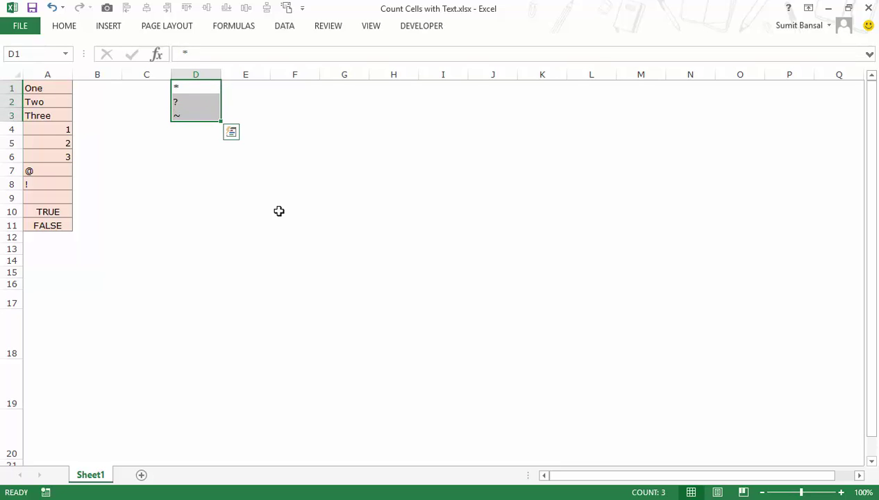
{"action": "key", "text": "Delete"}
Step: Enter a COUNTIF formula in cell C2 for the absolute range $A$1:$A$11 with "" as the criterion
{"action": "key", "text": "Left"}
{"action": "key", "text": "Down"}
{"action": "key", "text": "Left"}
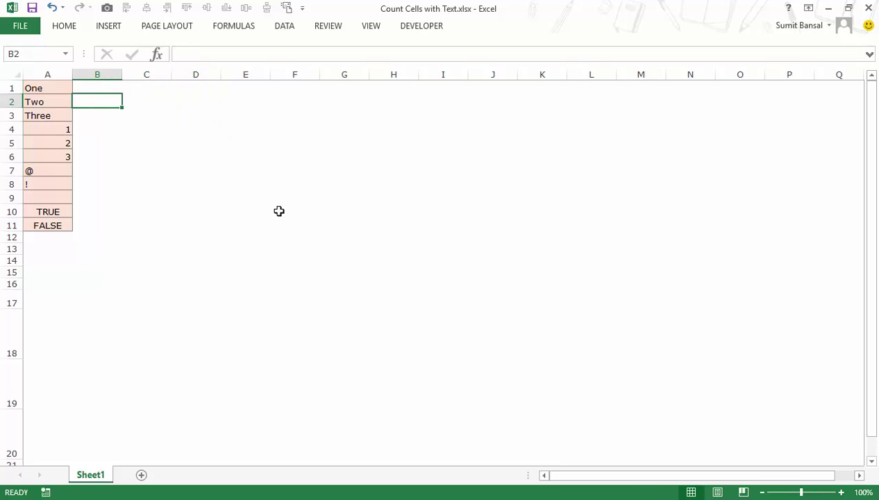
{"action": "key", "text": "Right"}
{"action": "type", "text": "="}
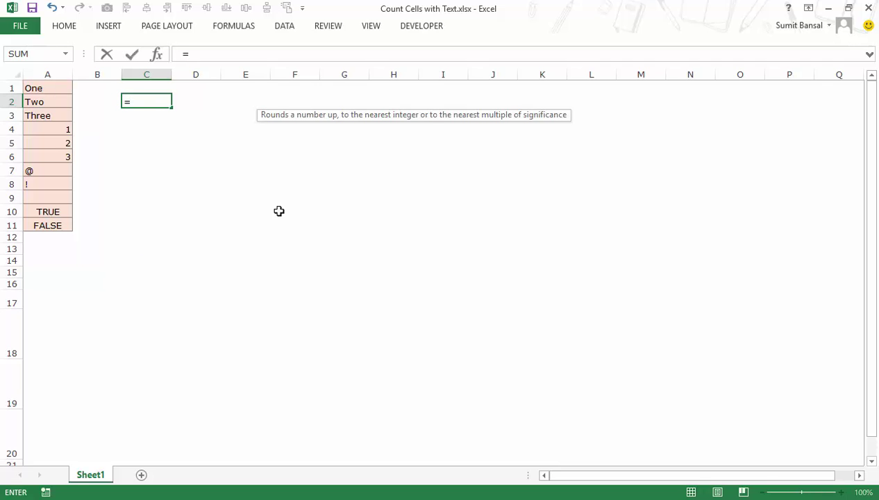
{"action": "type", "text": "countif"}
{"action": "key", "text": "Tab"}
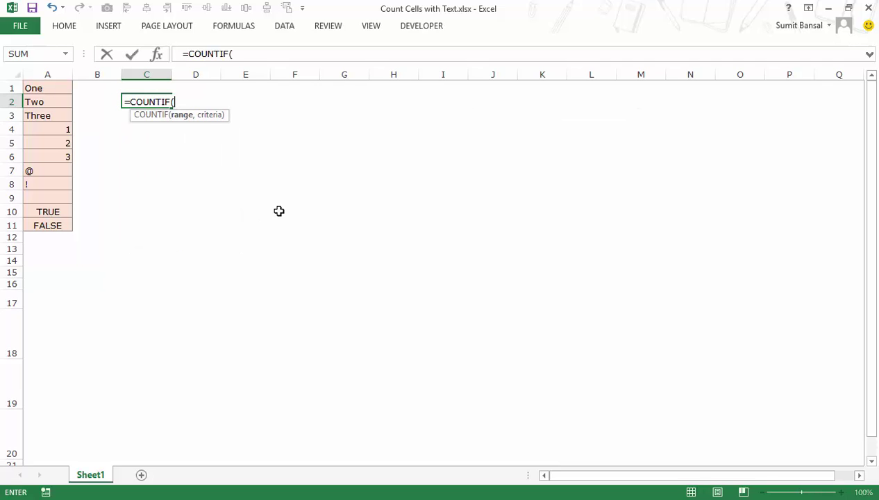
{"action": "left_click_drag", "start_coordinate": [55, 88], "coordinate": [55, 221]}
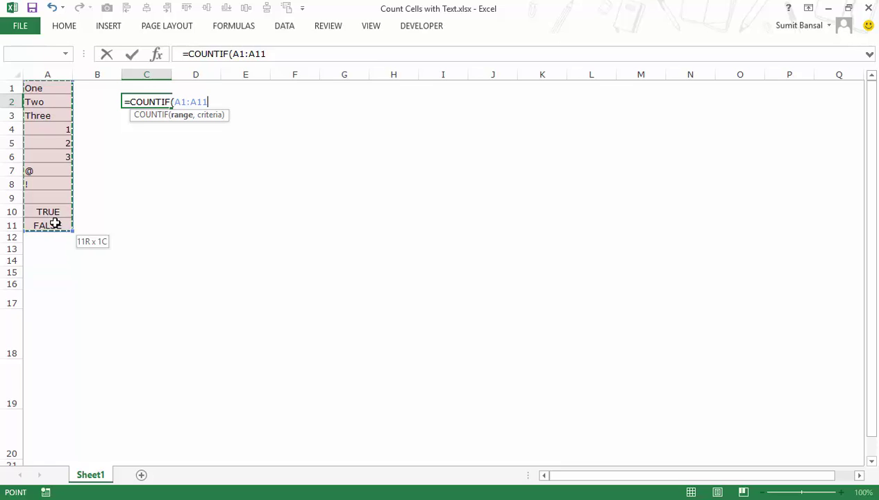
{"action": "key", "text": "F4"}
{"action": "type", "text": ",\"\""}
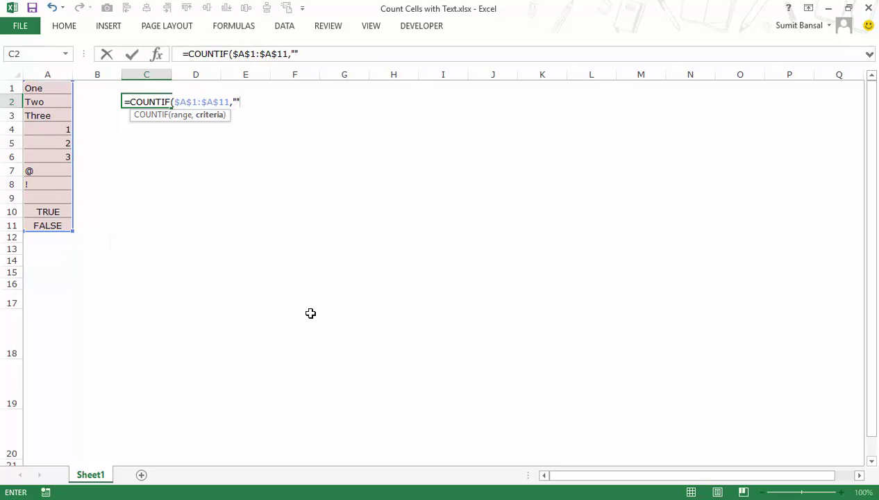
{"action": "key", "text": "Return"}
Step: Change the COUNTIF criterion in C2 to the asterisk wildcard "*"
{"action": "key", "text": "Up"}
{"action": "key", "text": "F2"}
{"action": "key", "text": "Left"}
{"action": "key", "text": "Left"}
{"action": "key", "text": "Left"}
{"action": "type", "text": "*"}
{"action": "key", "text": "Return"}
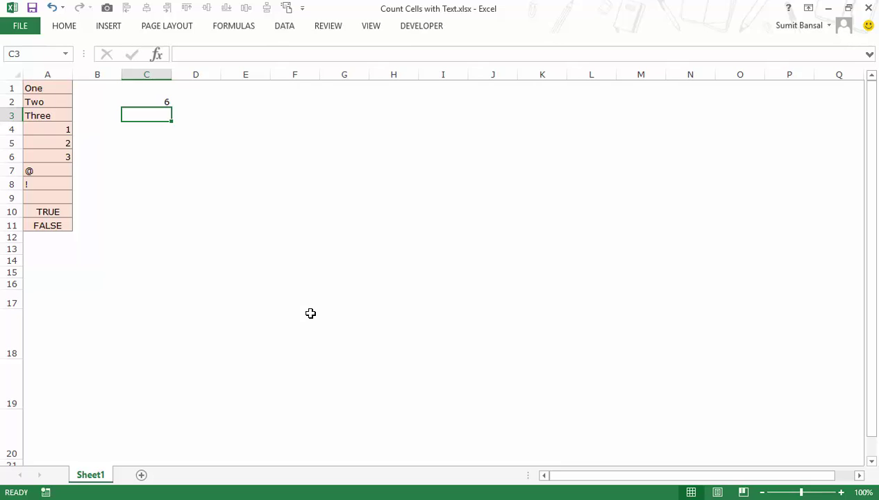
Step: Review the COUNTIF formula in C2 against the text entries in column A, including A1:A3 and A7:A8
{"action": "left_click", "coordinate": [162, 101]}
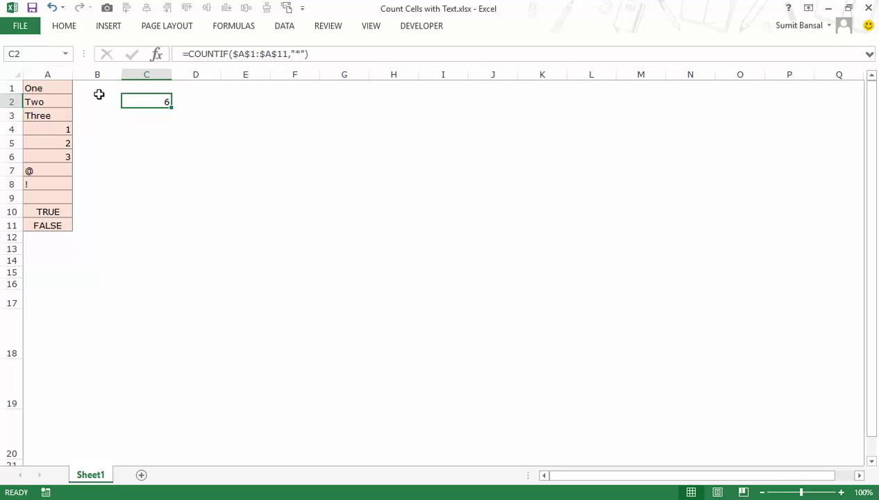
{"action": "left_click_drag", "start_coordinate": [43, 88], "coordinate": [60, 151]}
{"action": "double_click", "coordinate": [163, 95]}
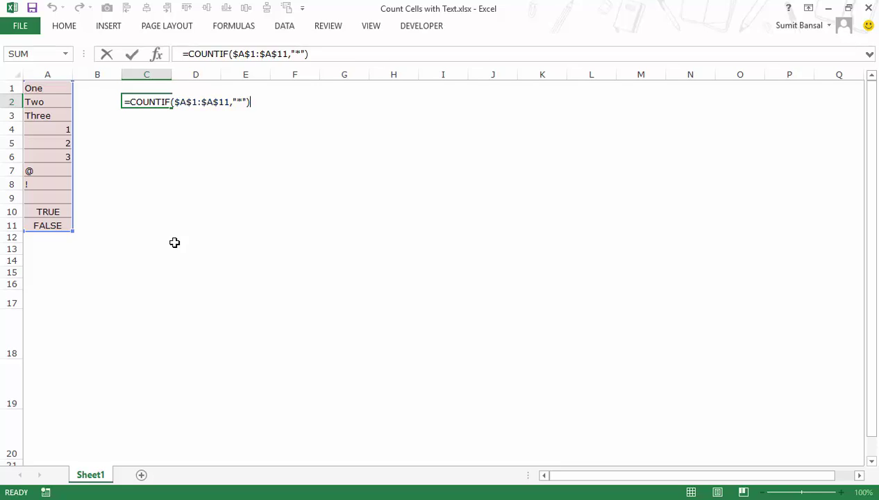
{"action": "key", "text": "Return"}
{"action": "key", "text": "Up"}
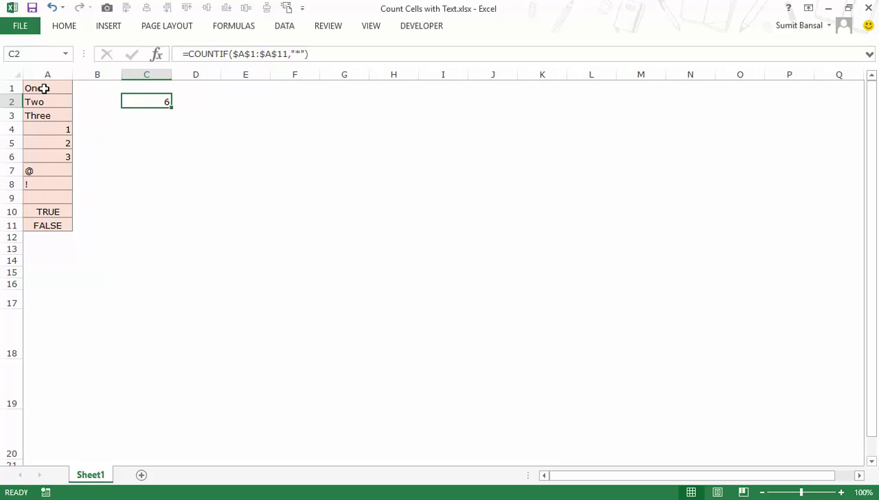
{"action": "left_click", "coordinate": [43, 87]}
{"action": "left_click_drag", "start_coordinate": [43, 99], "coordinate": [45, 114]}
{"action": "left_click_drag", "start_coordinate": [39, 171], "coordinate": [39, 183]}
Step: Change the COUNTIF criterion in C2 to "?*" so that text must contain at least one character
{"action": "left_click", "coordinate": [161, 102]}
{"action": "key", "text": "F2"}
{"action": "key", "text": "Left"}
{"action": "key", "text": "Left"}
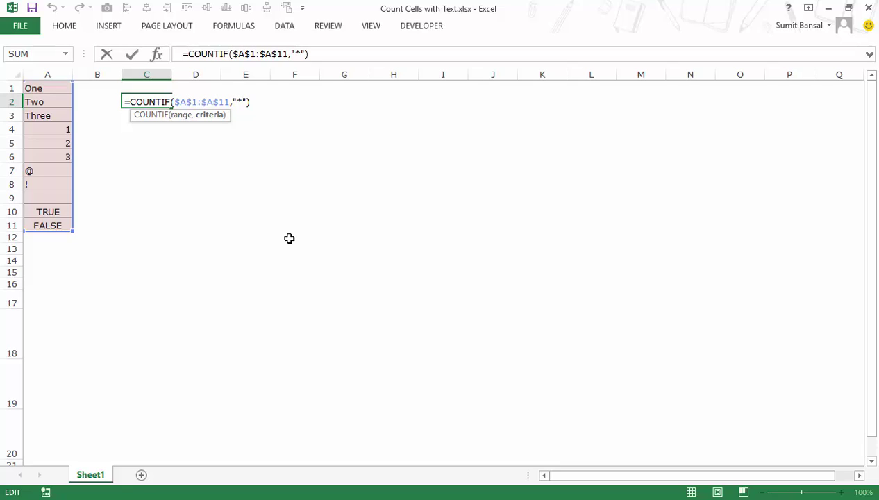
{"action": "type", "text": "?"}
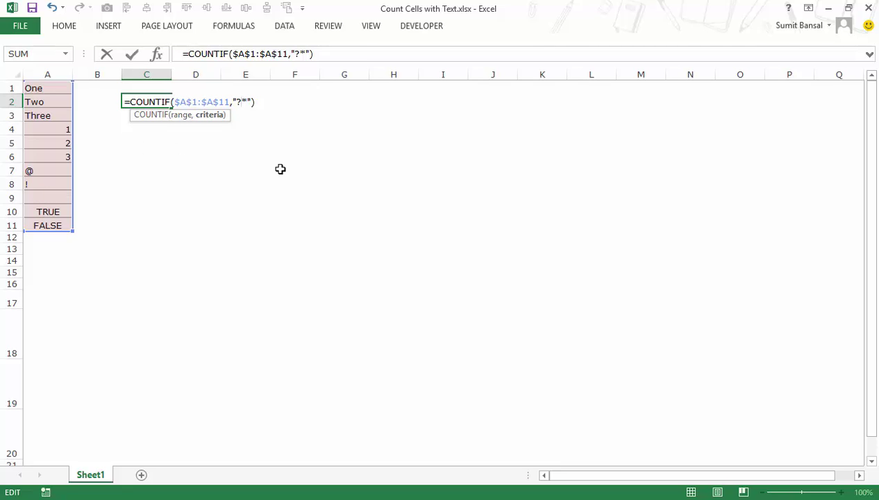
{"action": "key", "text": "Return"}
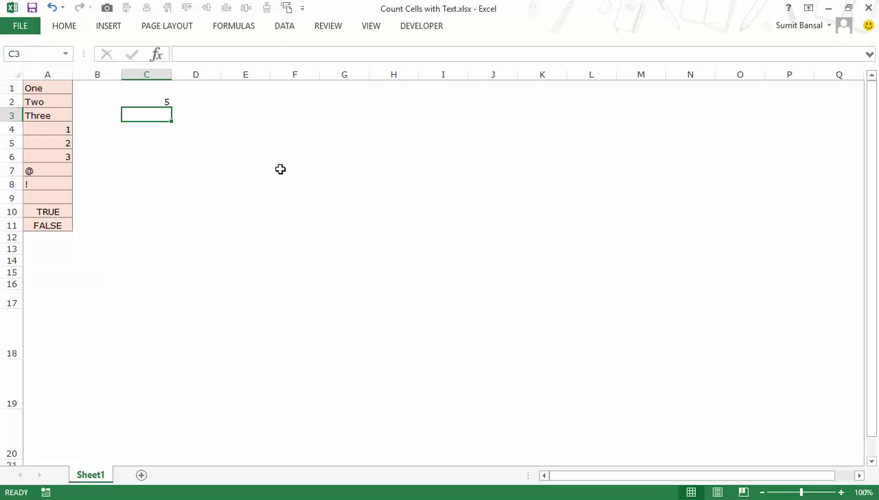
Step: Compare the count in C2 with the text cells A1:A3 and A7:A8
{"action": "left_click", "coordinate": [159, 104]}
{"action": "left_click", "coordinate": [47, 92]}
{"action": "left_click_drag", "start_coordinate": [46, 93], "coordinate": [45, 113]}
{"action": "left_click", "coordinate": [40, 173]}
{"action": "left_click_drag", "start_coordinate": [39, 175], "coordinate": [39, 182]}
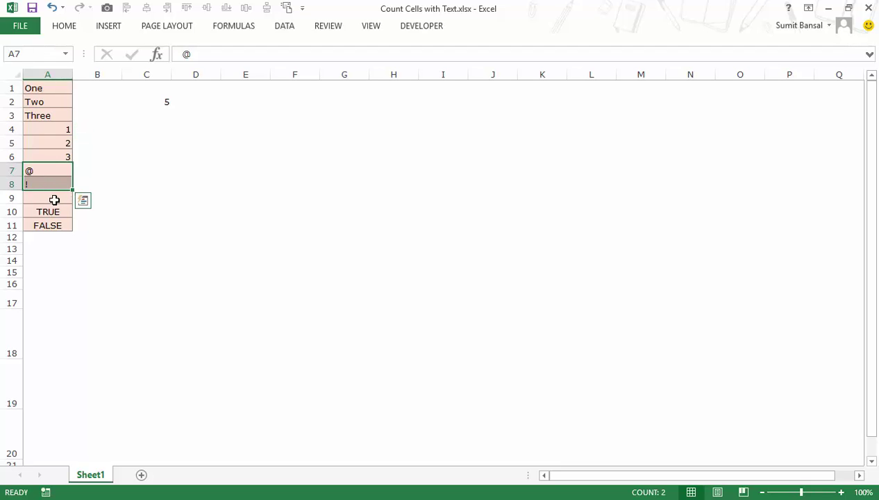
Step: Extend the formula in C2 with a plus sign and the SUMPRODUCT function
{"action": "left_click", "coordinate": [161, 103]}
{"action": "key", "text": "F2"}
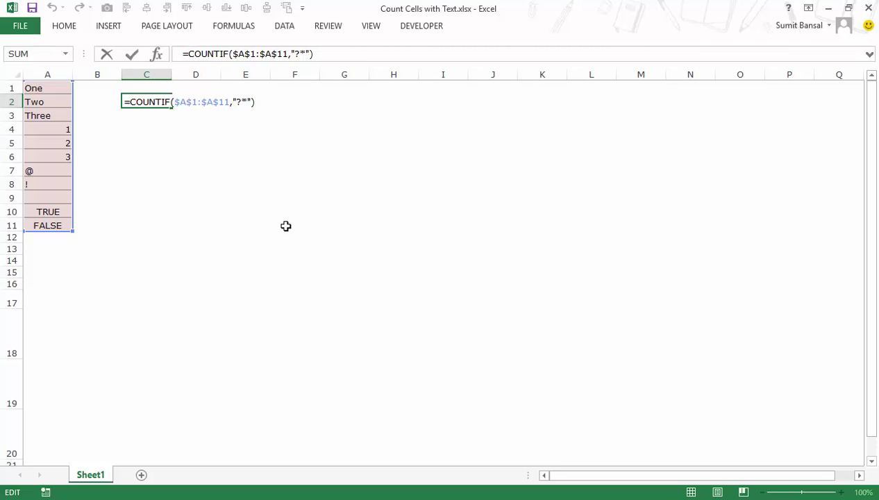
{"action": "type", "text": "+sum"}
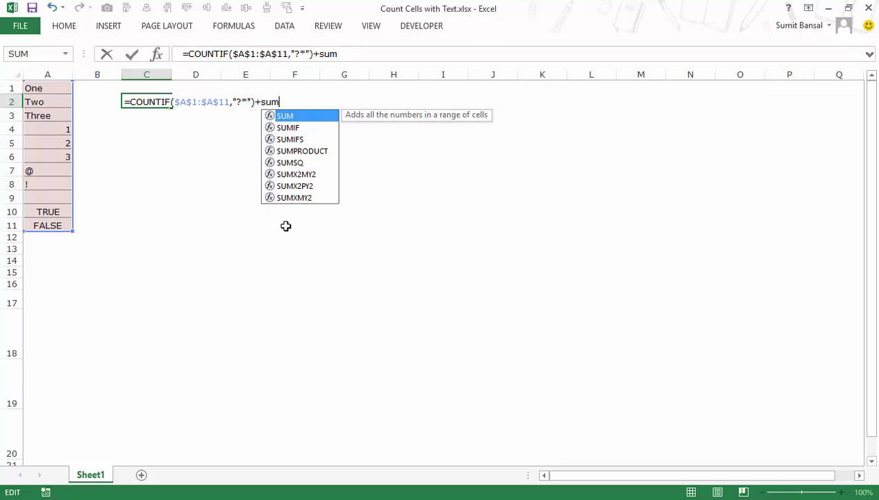
{"action": "type", "text": "or"}
{"action": "key", "text": "BackSpace"}
{"action": "key", "text": "BackSpace"}
{"action": "type", "text": "pr"}
{"action": "key", "text": "Tab"}
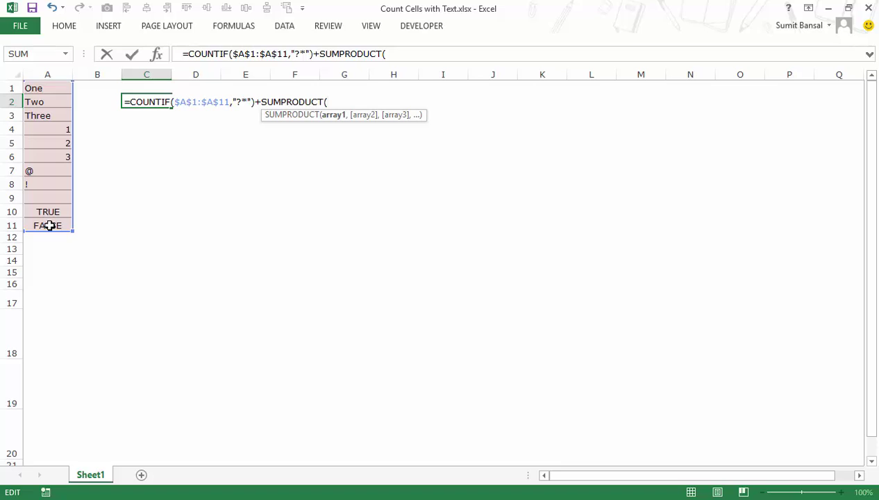
Step: Nest ISLOGICAL with the absolute range $A$1:$A$11 inside SUMPRODUCT
{"action": "type", "text": "ISlo"}
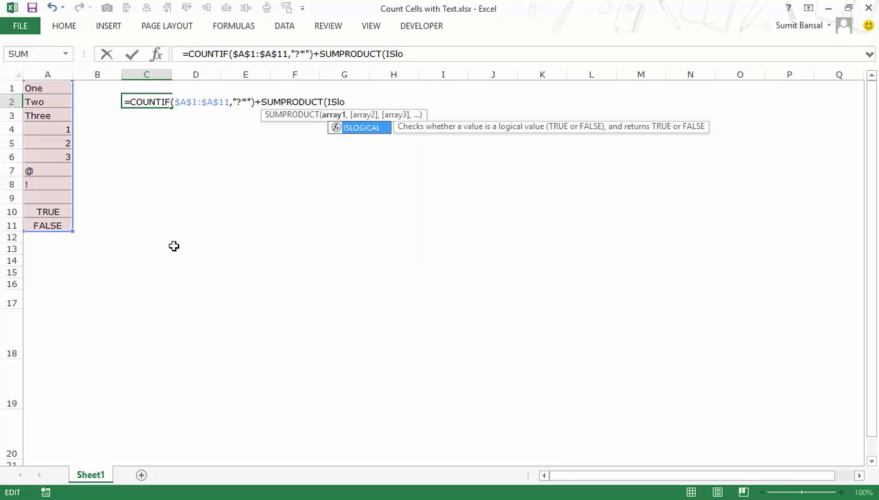
{"action": "key", "text": "Tab"}
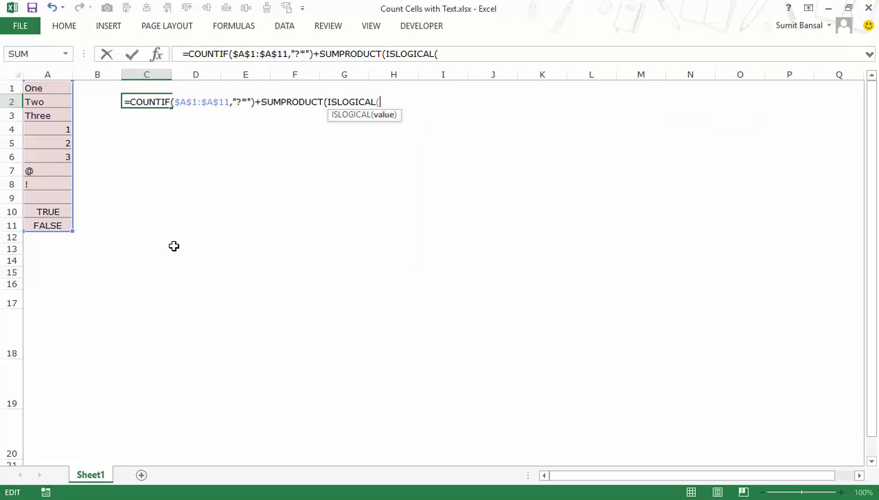
{"action": "left_click_drag", "start_coordinate": [47, 91], "coordinate": [50, 223]}
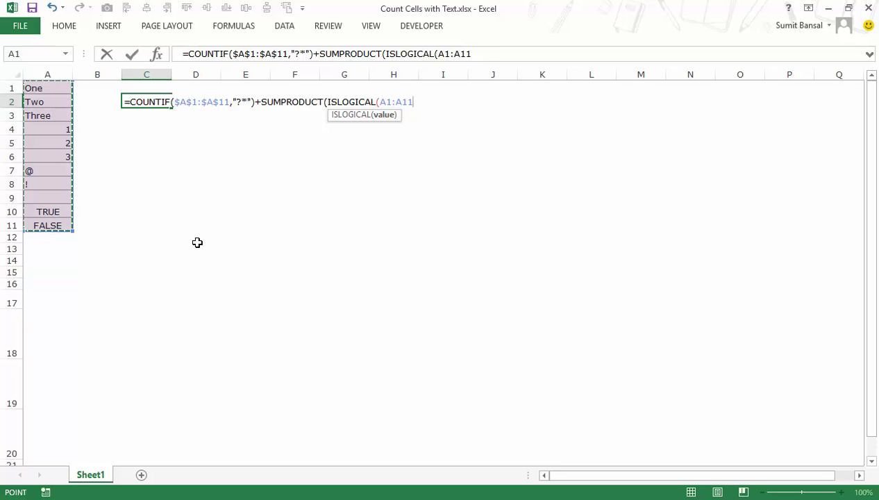
{"action": "key", "text": "F4"}
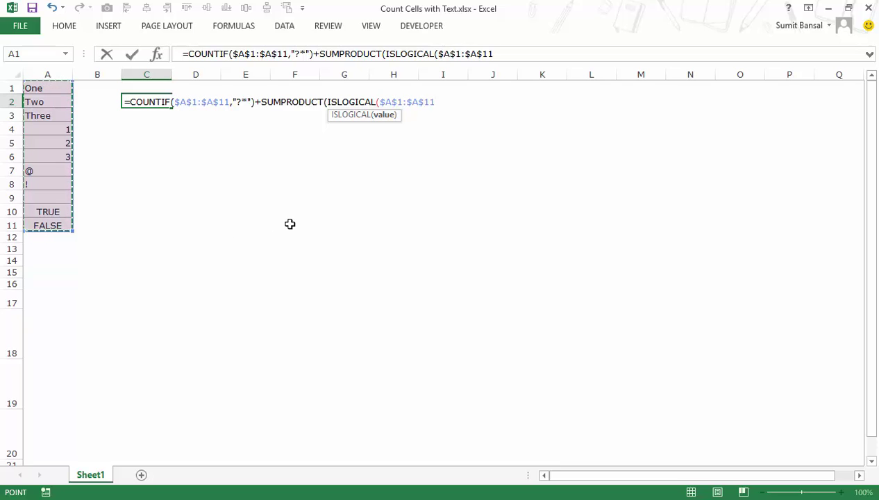
{"action": "type", "text": ")"}
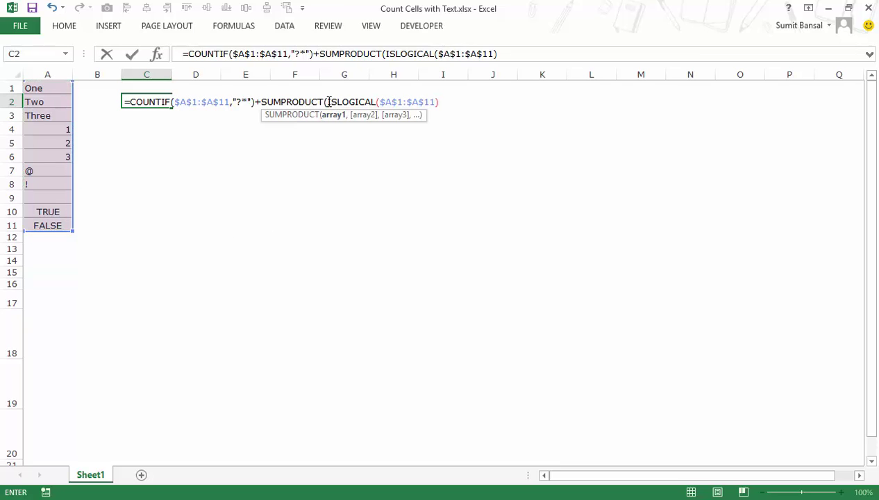
Step: Evaluate the ISLOGICAL($A$1:$A$11) part in place to inspect its array, and restore the expression
{"action": "left_click_drag", "start_coordinate": [328, 101], "coordinate": [438, 103]}
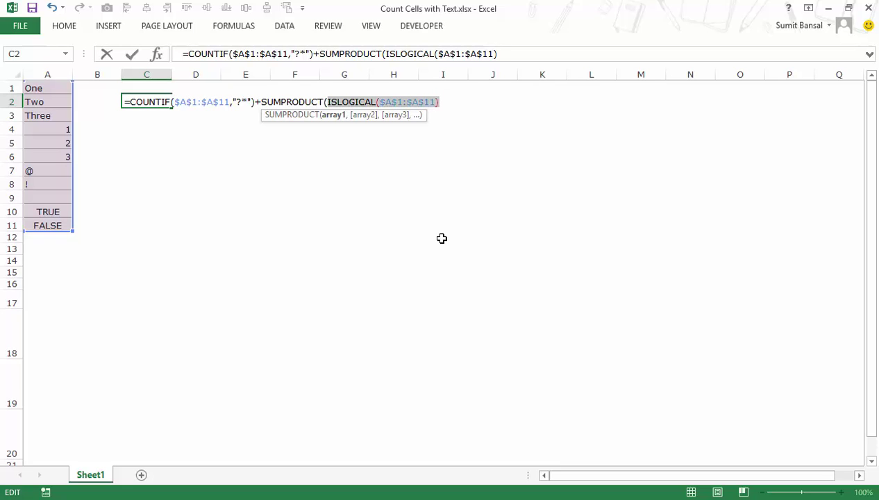
{"action": "key", "text": "F9"}
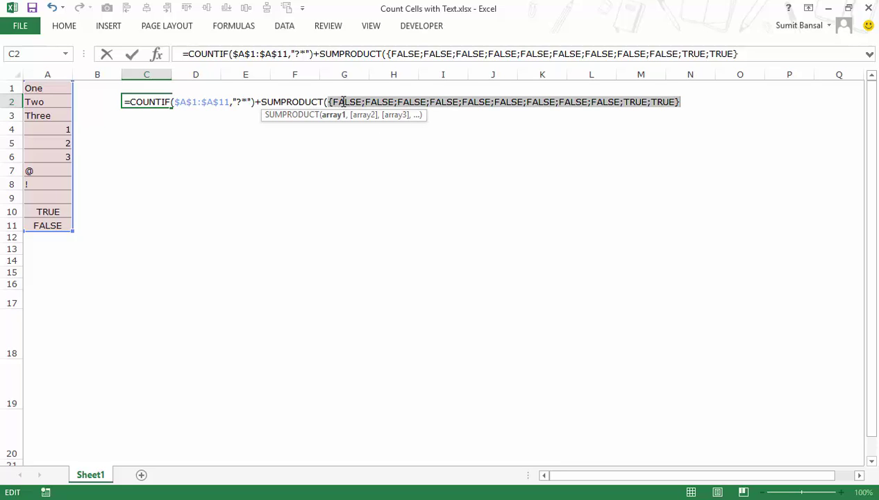
{"action": "left_click_drag", "start_coordinate": [429, 102], "coordinate": [463, 101]}
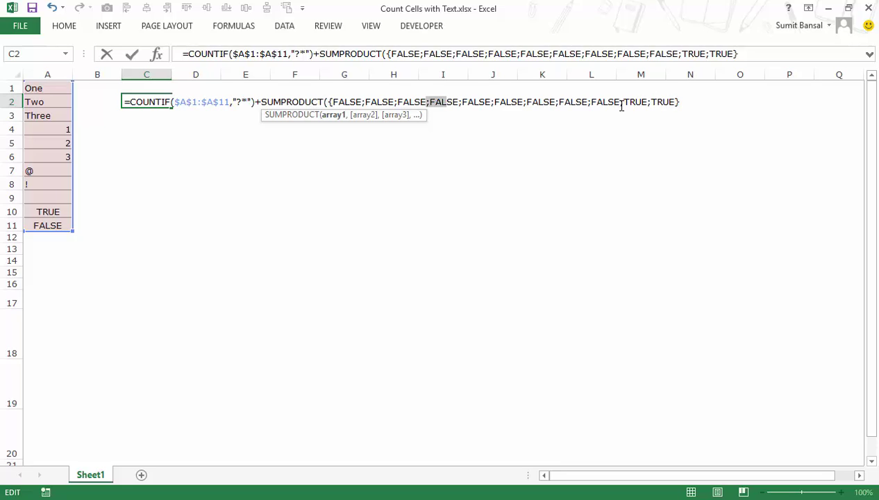
{"action": "key", "text": "ctrl+z"}
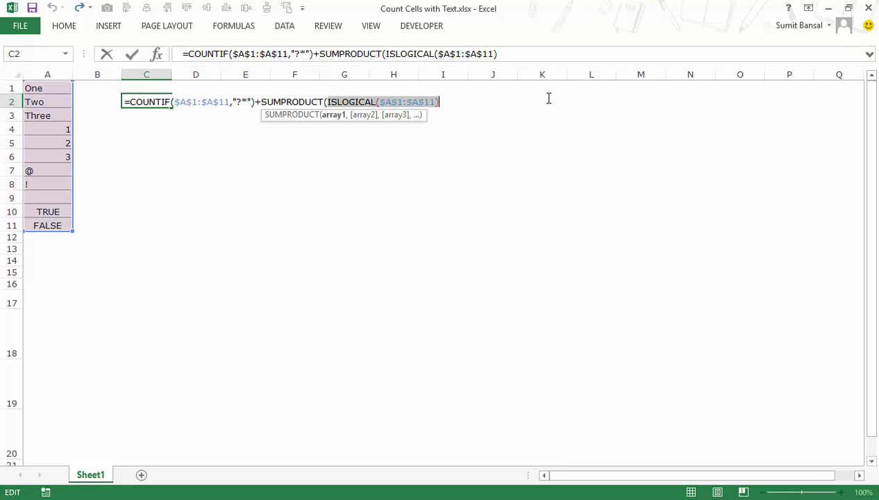
Step: Prefix ISLOGICAL with a double minus (--), and check the converted array by evaluating the argument and undoing the evaluation
{"action": "left_click", "coordinate": [329, 102]}
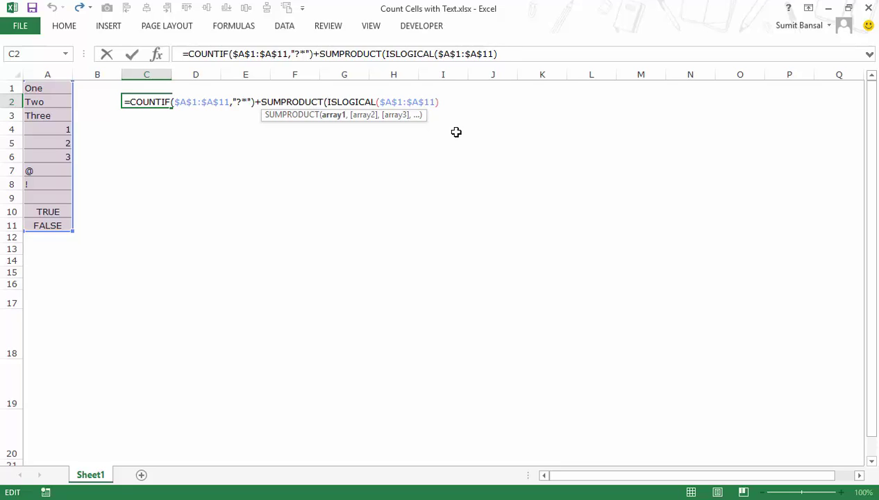
{"action": "type", "text": "--"}
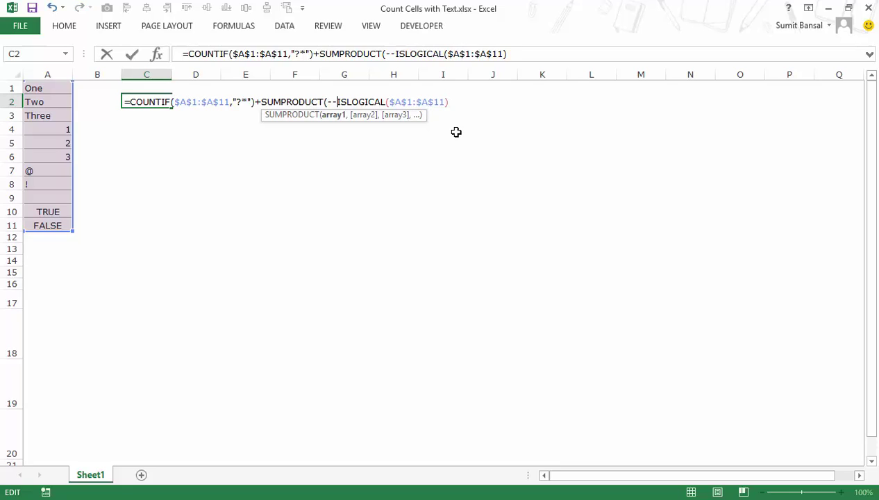
{"action": "left_click_drag", "start_coordinate": [329, 100], "coordinate": [445, 101]}
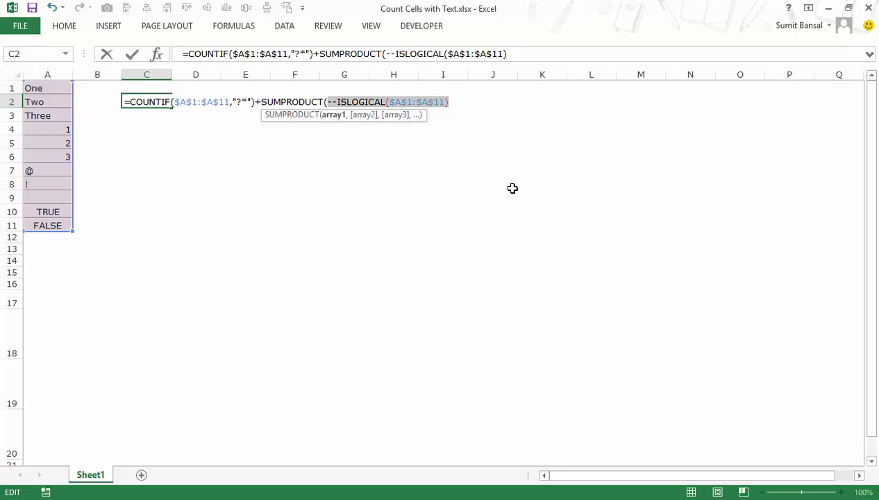
{"action": "key", "text": "F9"}
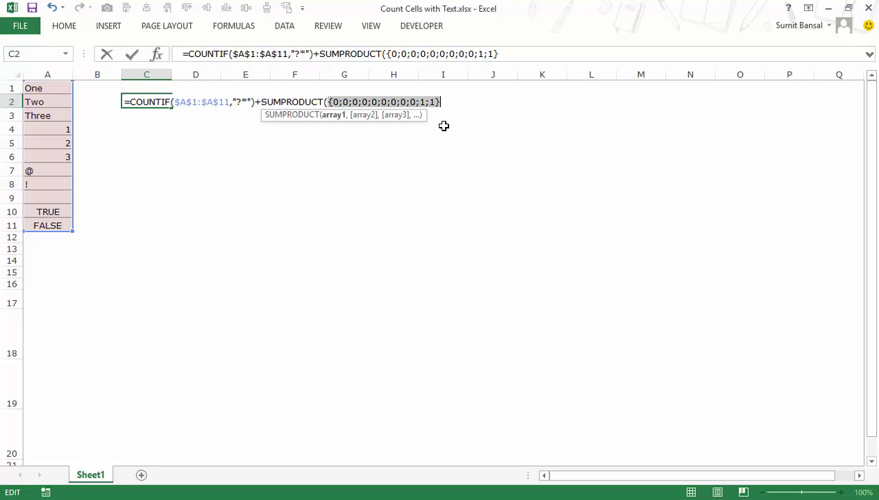
{"action": "key", "text": "ctrl+z"}
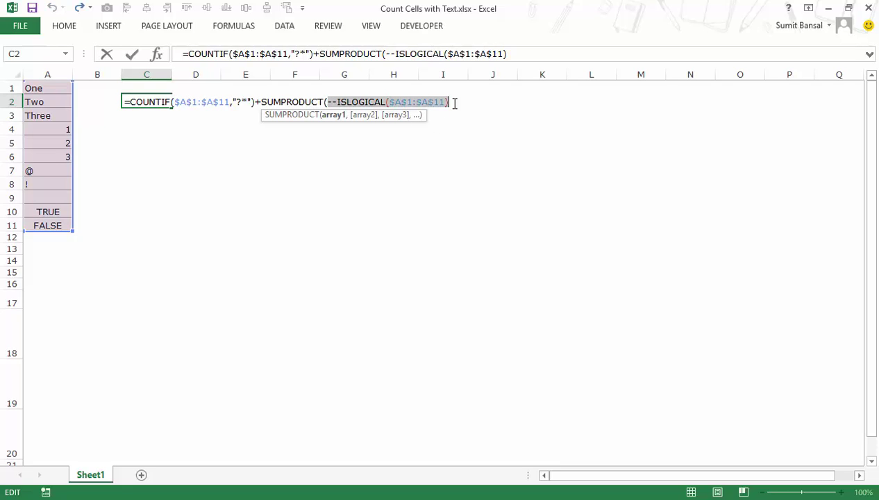
Step: Close the SUMPRODUCT expression, preview its value in place, and enter the complete formula in C2 with the expression restored
{"action": "key", "text": "Right"}
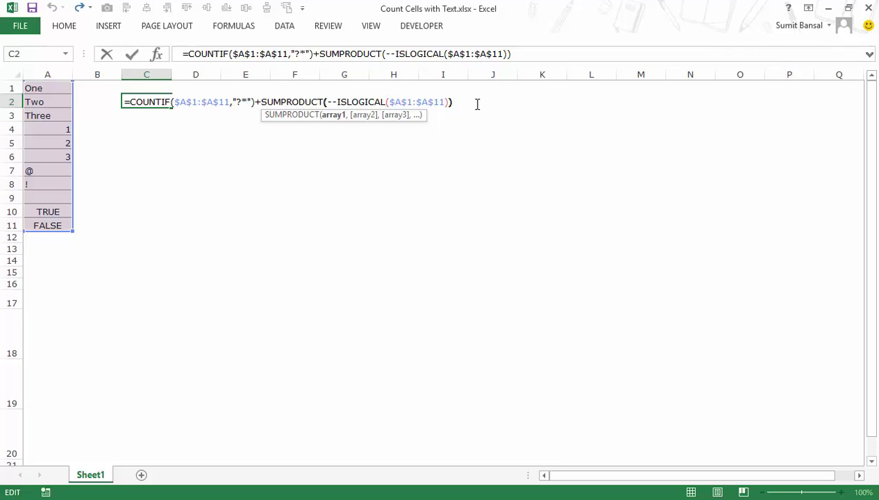
{"action": "type", "text": ")"}
{"action": "left_click_drag", "start_coordinate": [261, 102], "coordinate": [454, 102]}
{"action": "key", "text": "ctrl+c"}
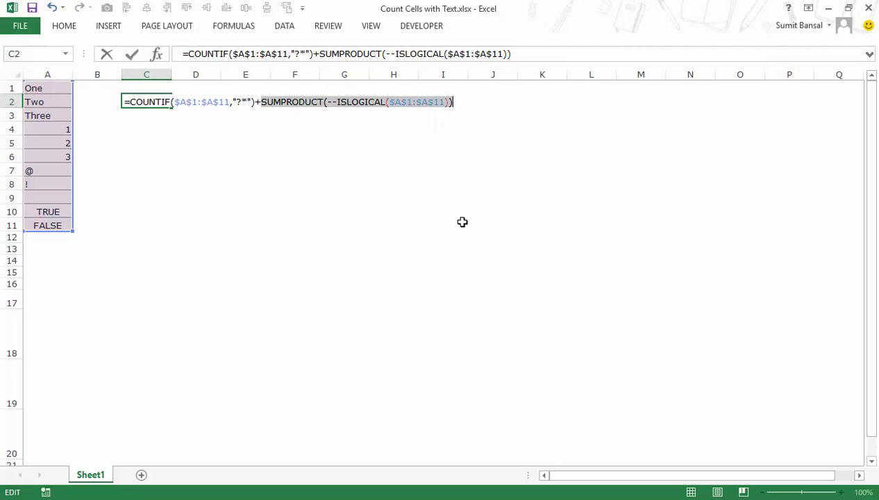
{"action": "key", "text": "F9"}
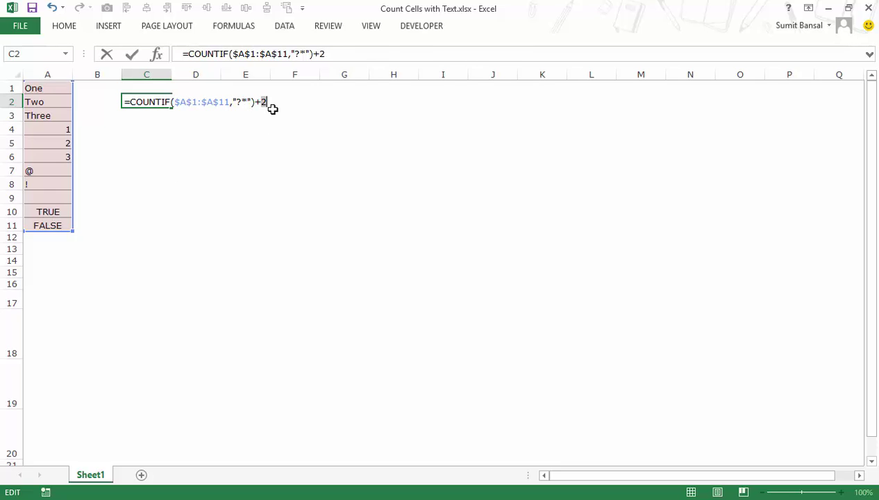
{"action": "key", "text": "ctrl+v"}
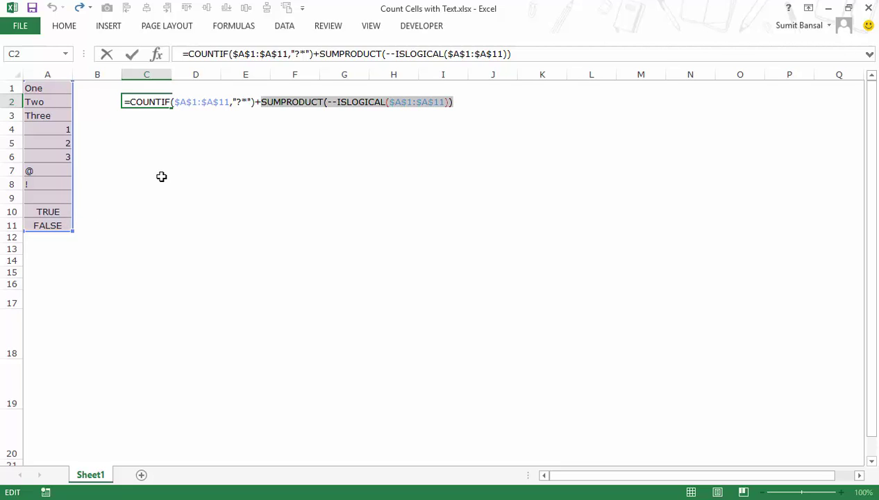
{"action": "key", "text": "Return"}
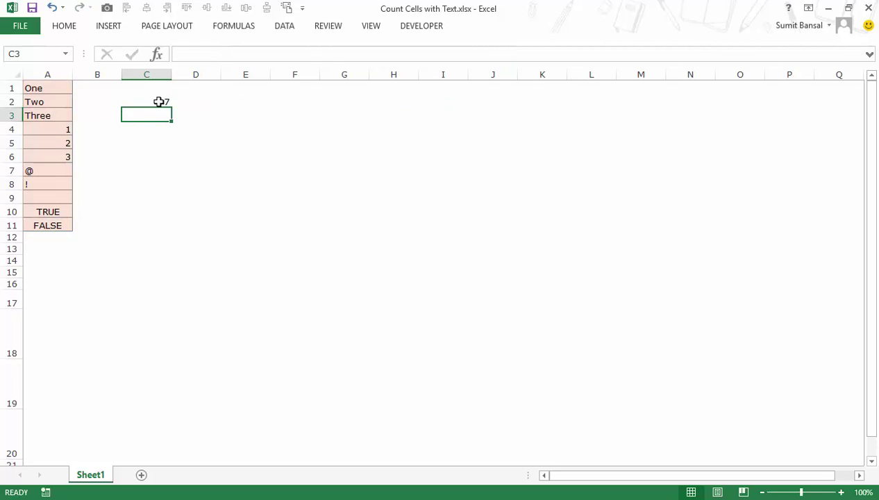
{"action": "left_click", "coordinate": [159, 102]}
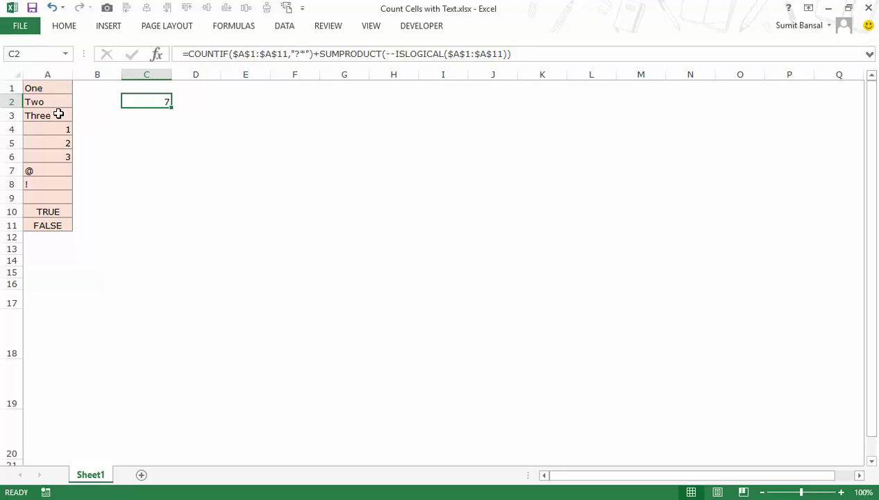